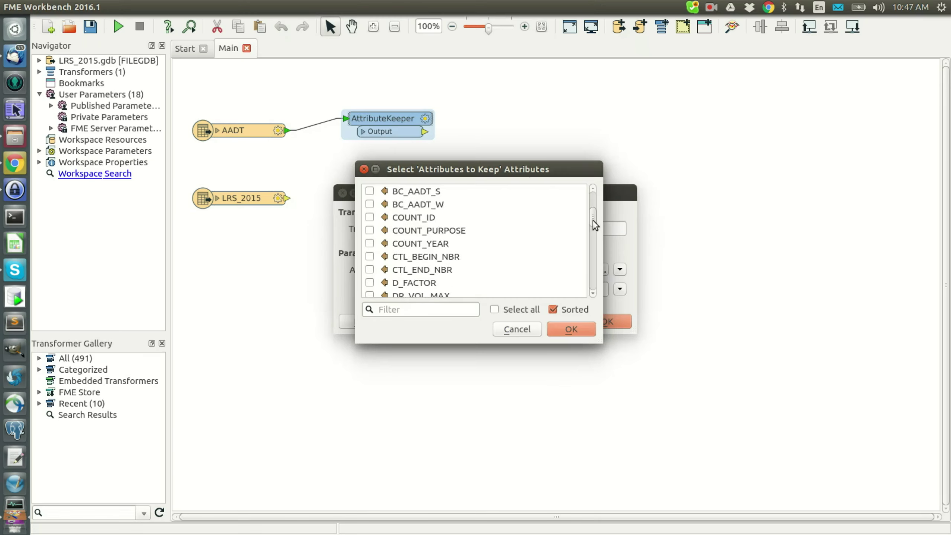
Keep CTL_BEGIN_NBR, CTL_END_NBR and NLF_ID in the AADT AttributeKeeper.
click(370, 231)
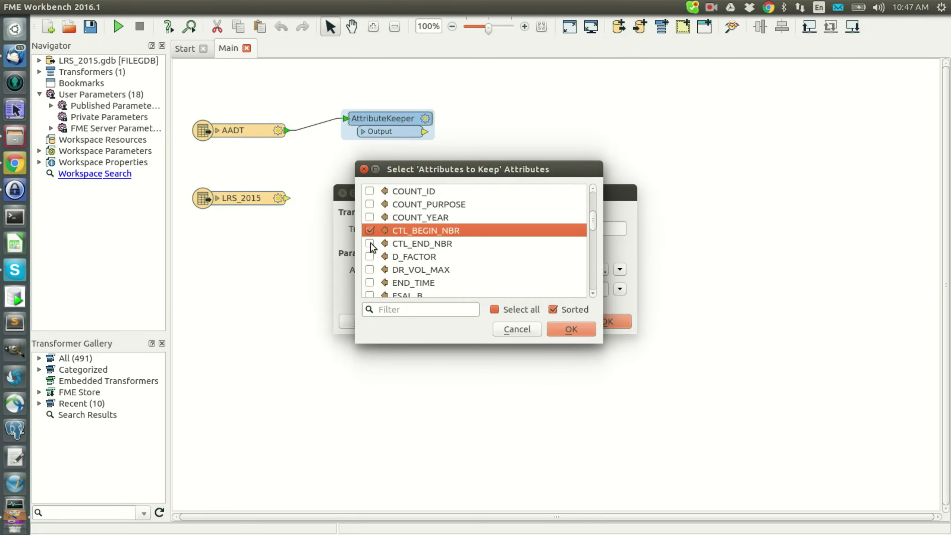
drag(592, 220, 593, 257)
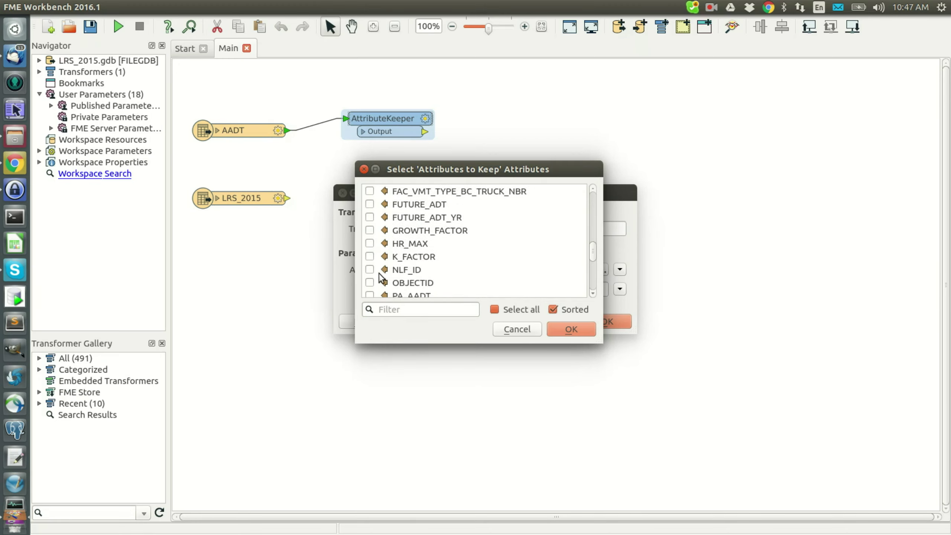
click(370, 269)
click(570, 329)
click(608, 322)
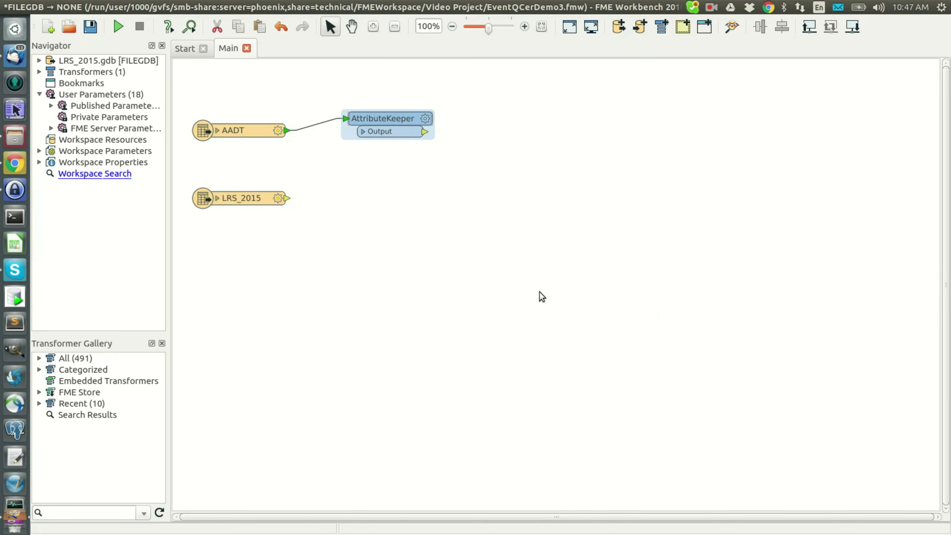
Add a second AttributeKeeper after LRS_2015 that keeps only NLF_ID.
click(373, 203)
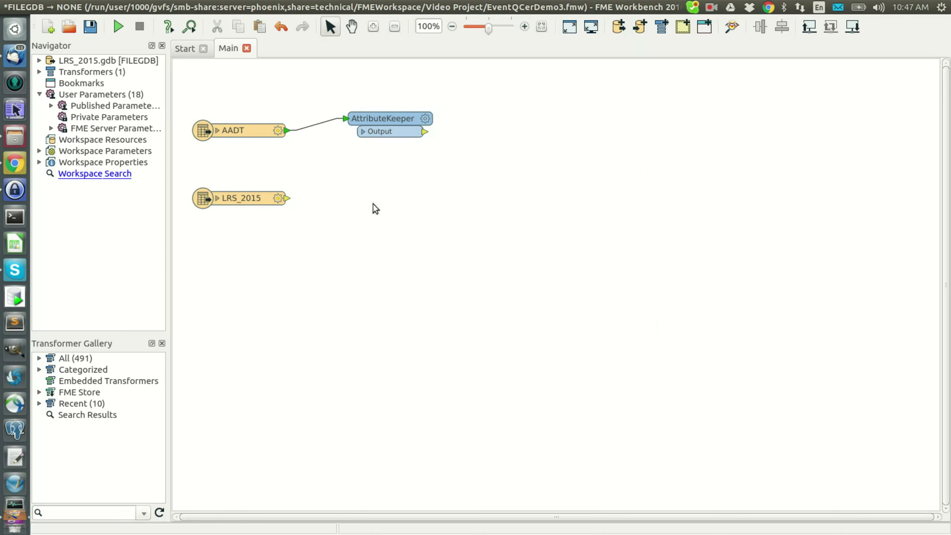
text(attributek)
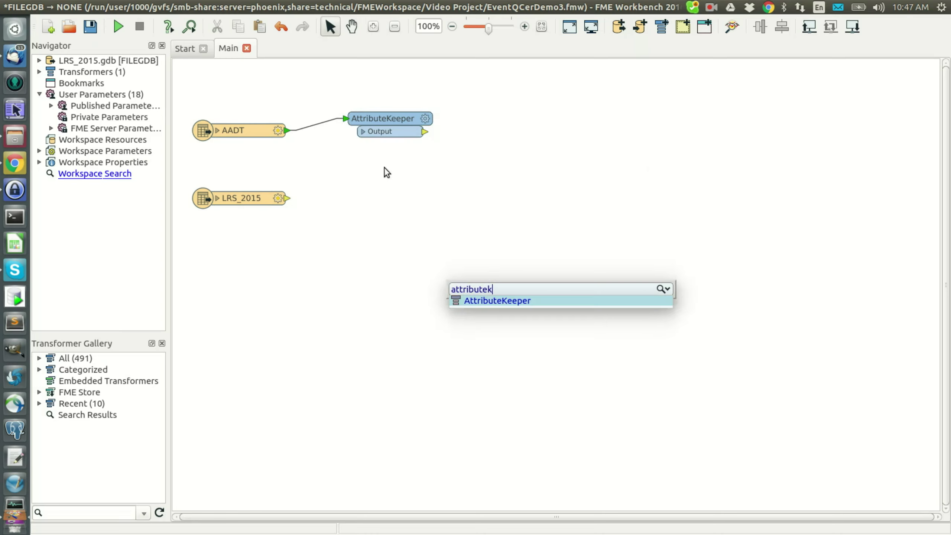
key(Return)
click(570, 329)
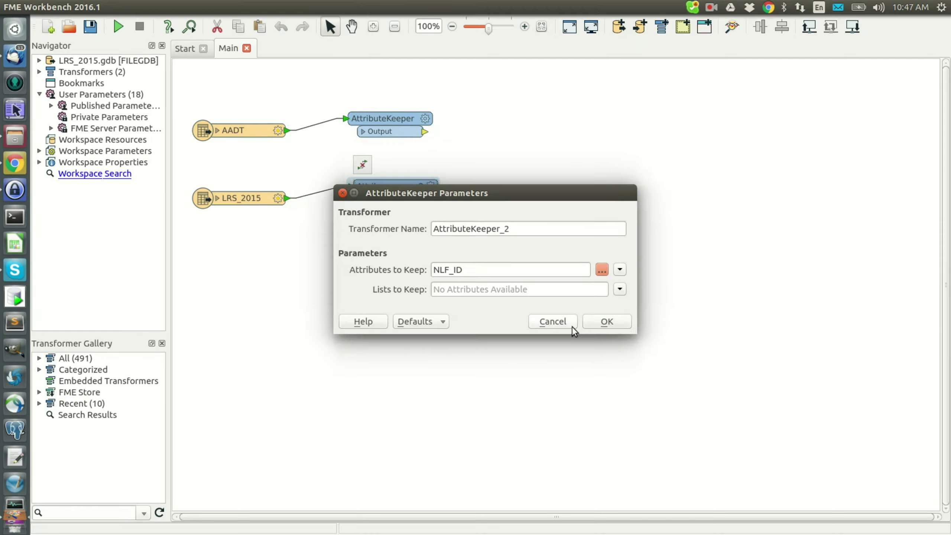
click(607, 322)
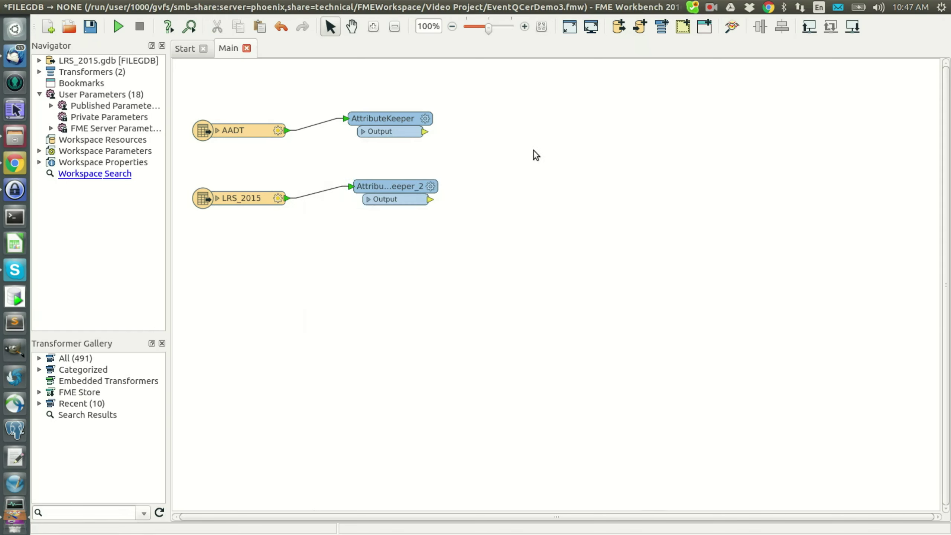
text(lrs)
Add an LRS_EventQCer fed by the AADT and route AttributeKeepers.
key(Return)
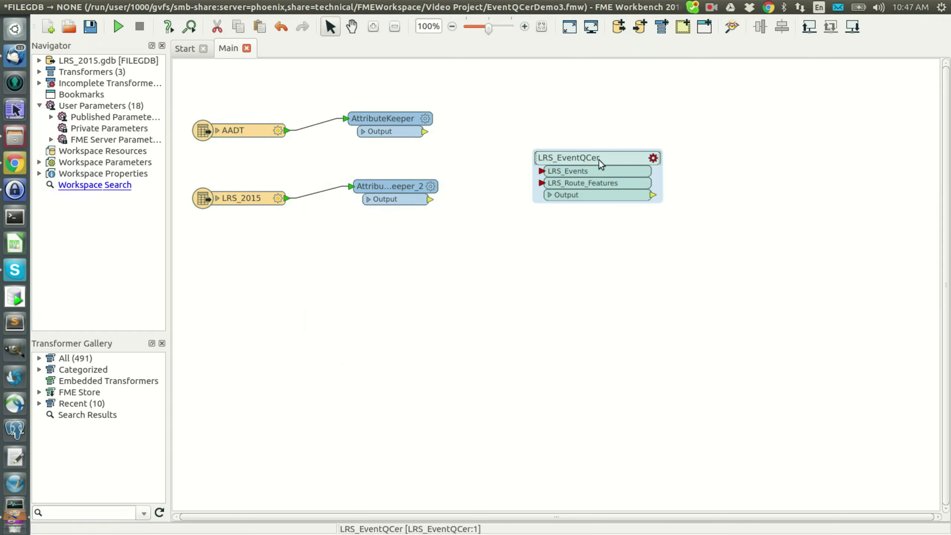
drag(599, 164, 562, 146)
mouse_move(426, 131)
mouse_down()
mouse_move(506, 154)
mouse_move(431, 199)
mouse_up()
click(583, 141)
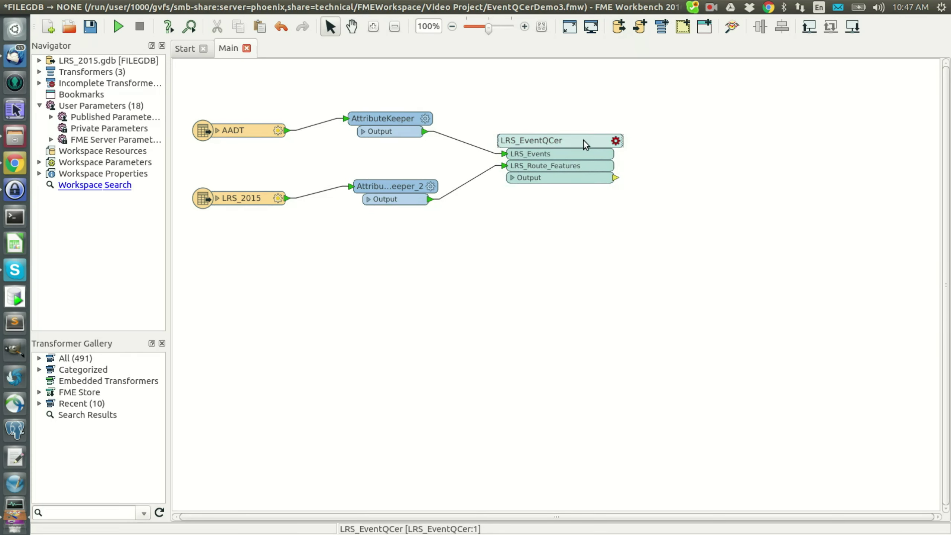
Set the LRS_EventQCer to check DOMAIN and GAP rules, with an Inspector on its output.
double_click(583, 141)
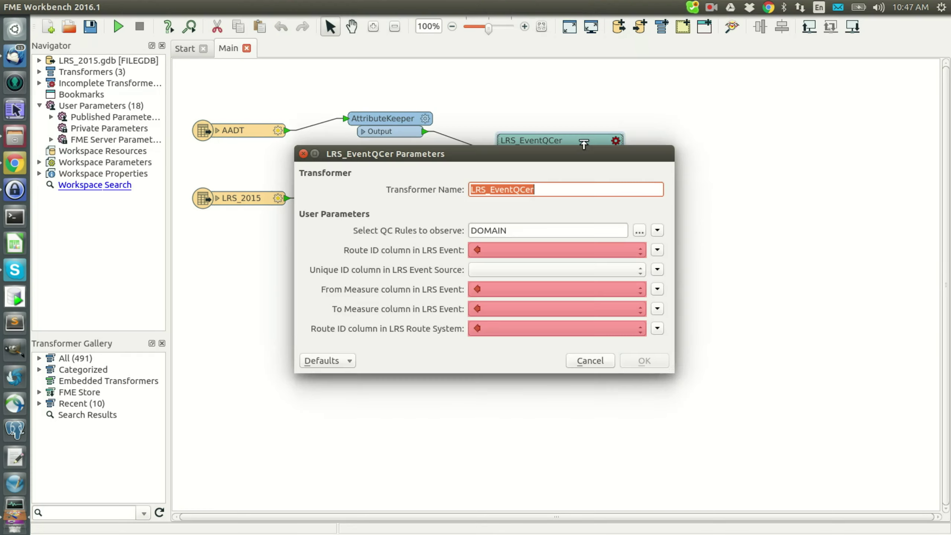
click(640, 231)
click(369, 230)
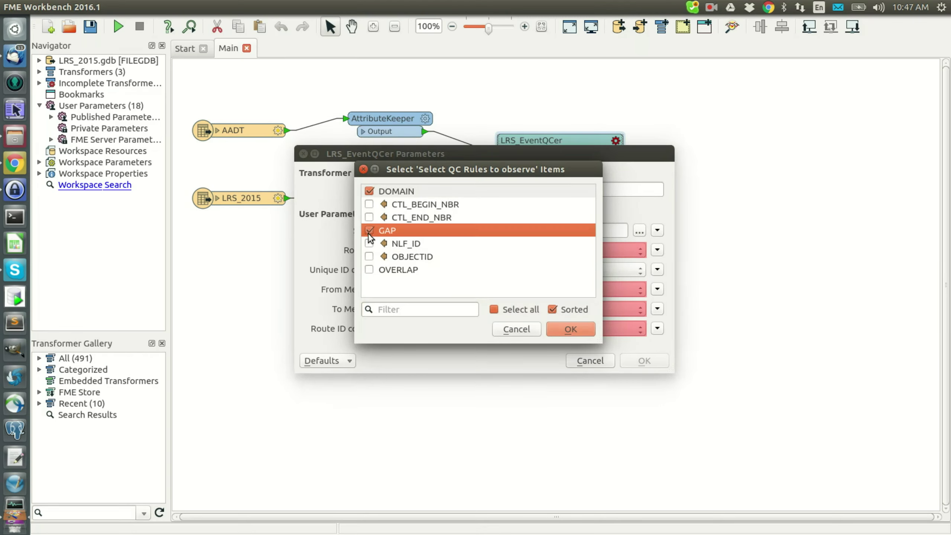
click(369, 270)
click(578, 328)
click(644, 361)
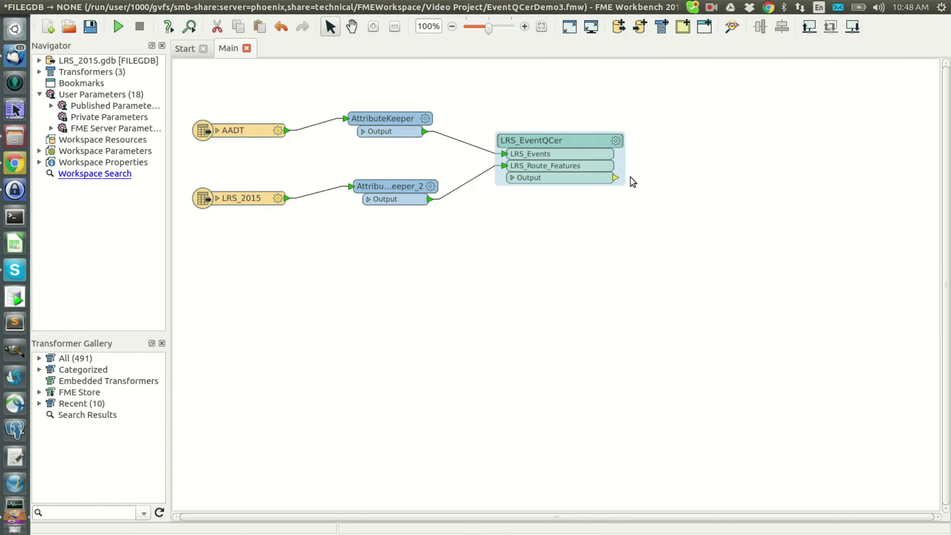
right_click(616, 175)
click(683, 186)
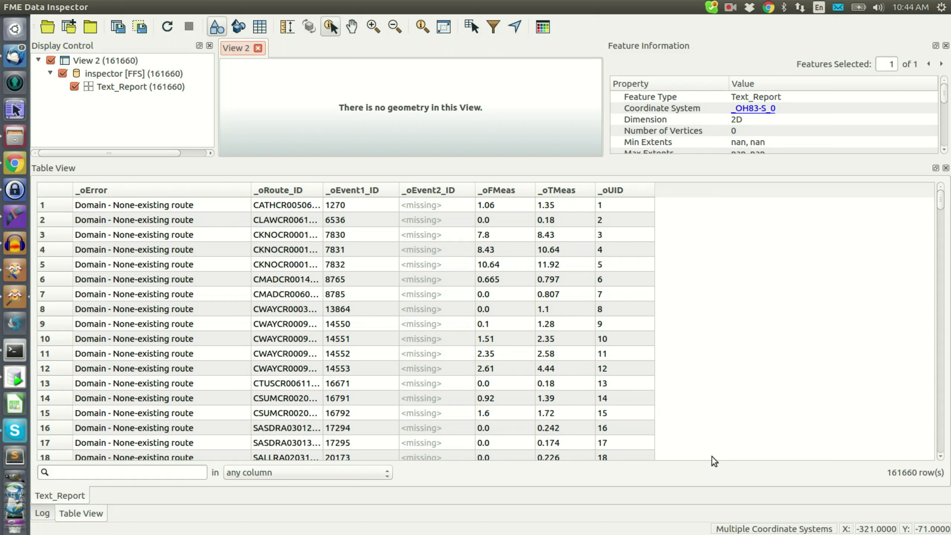
scroll(226, 289, down, 4)
scroll(224, 289, down, 7)
scroll(224, 293, down, 1)
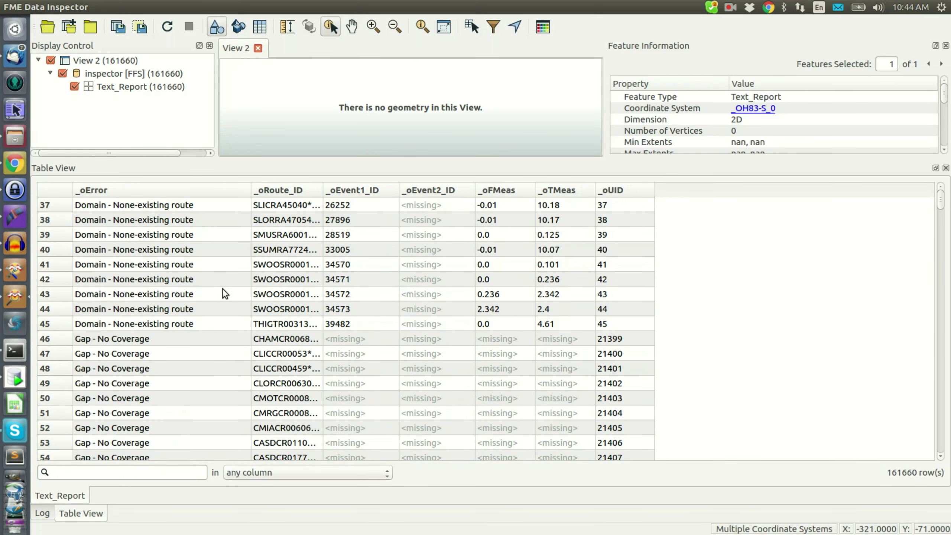
Filter the Table View error rows by 'measure', 'gap', 'partial', then 'overlap'.
click(118, 472)
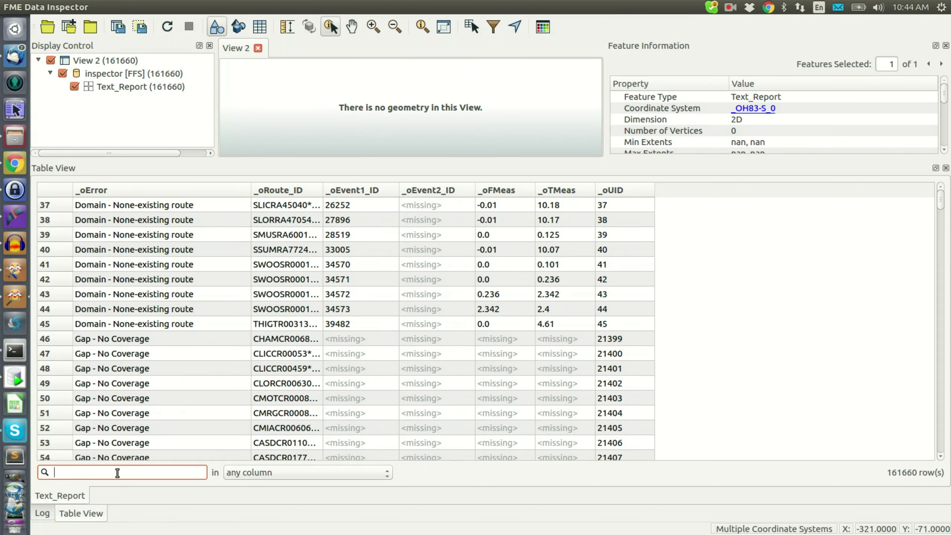
text(measure)
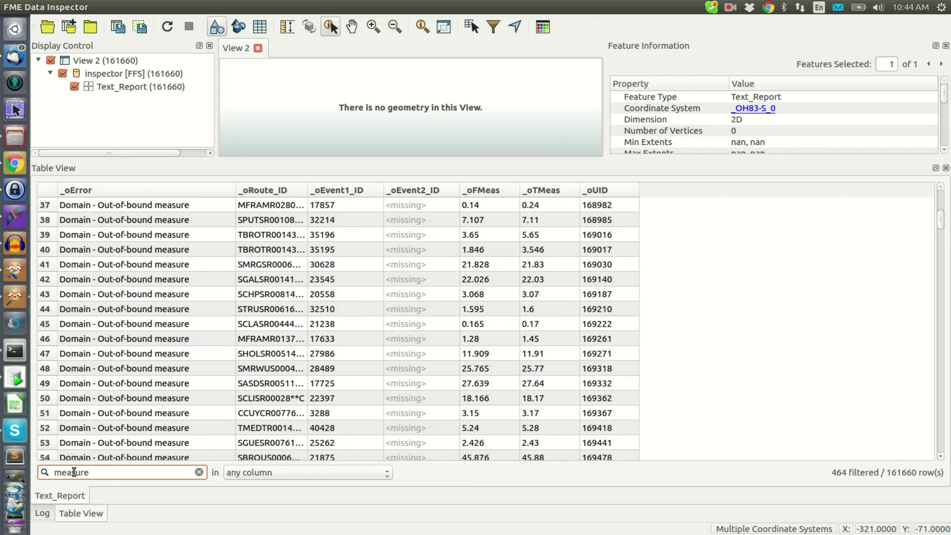
scroll(162, 234, down, 3)
scroll(163, 235, down, 2)
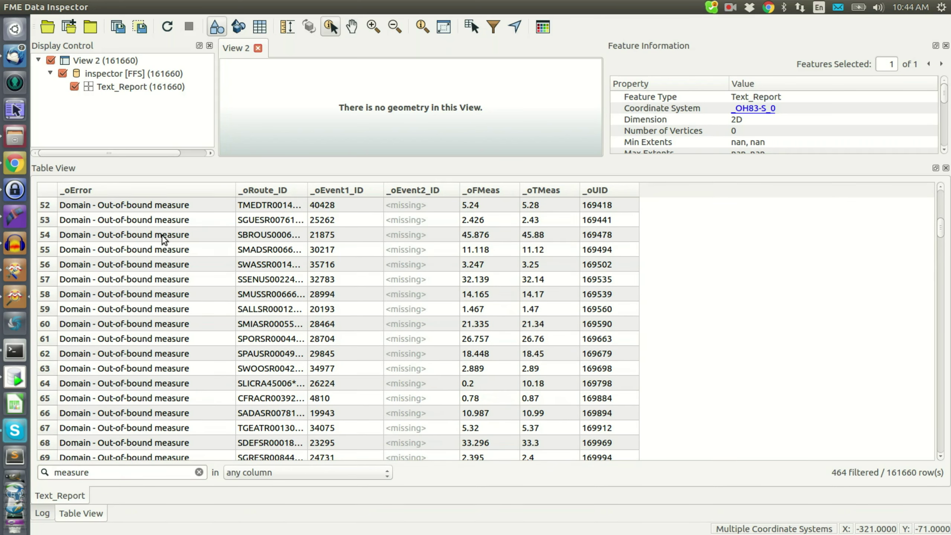
scroll(162, 235, down, 4)
scroll(162, 235, down, 1)
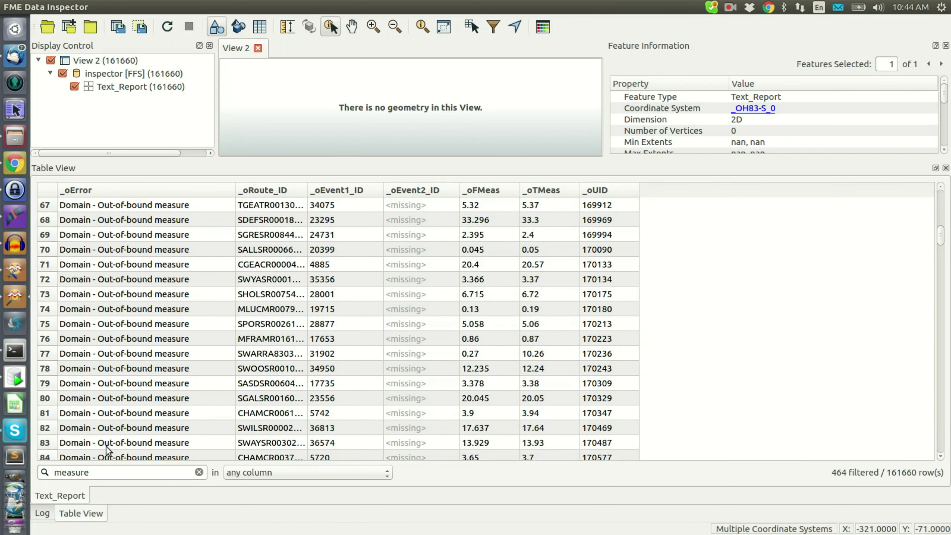
double_click(95, 473)
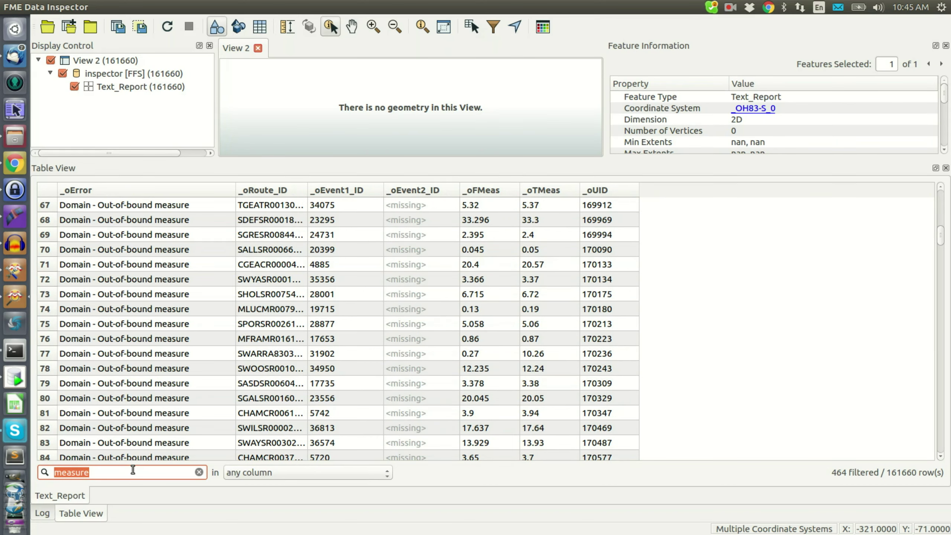
text(gap)
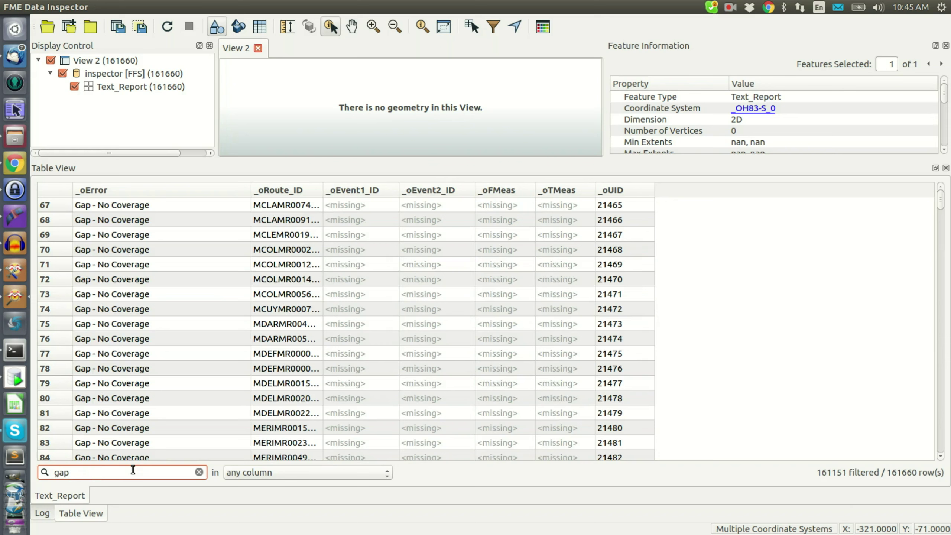
scroll(153, 212, down, 2)
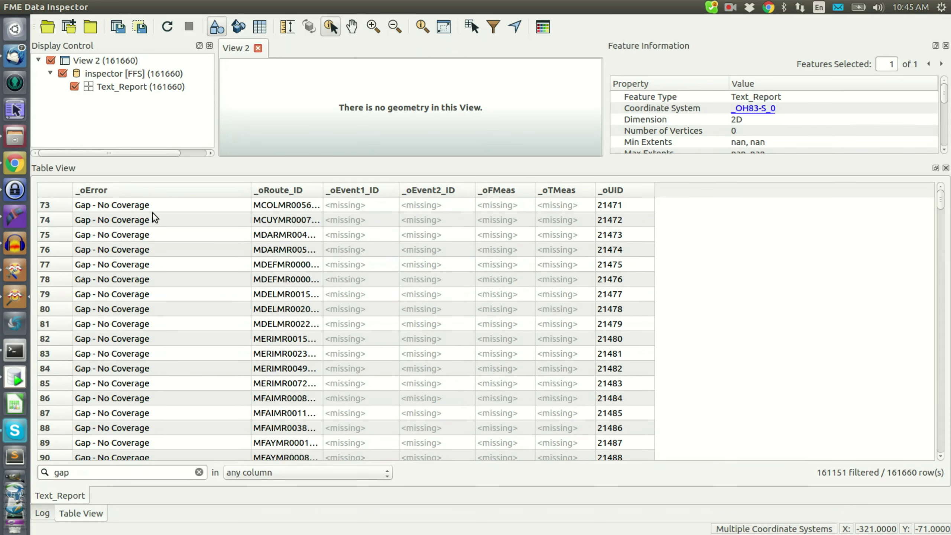
scroll(153, 213, down, 4)
scroll(152, 213, down, 3)
scroll(152, 212, down, 2)
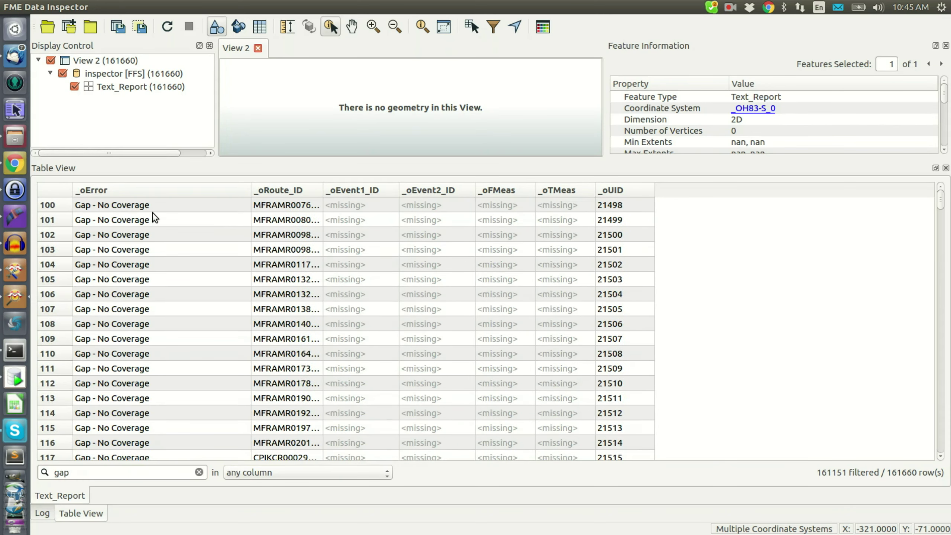
scroll(153, 212, down, 3)
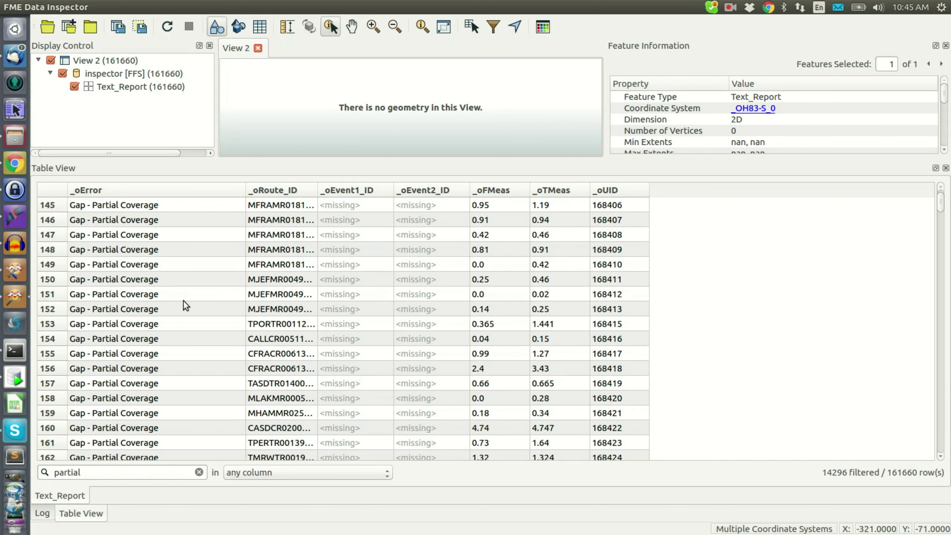
double_click(94, 475)
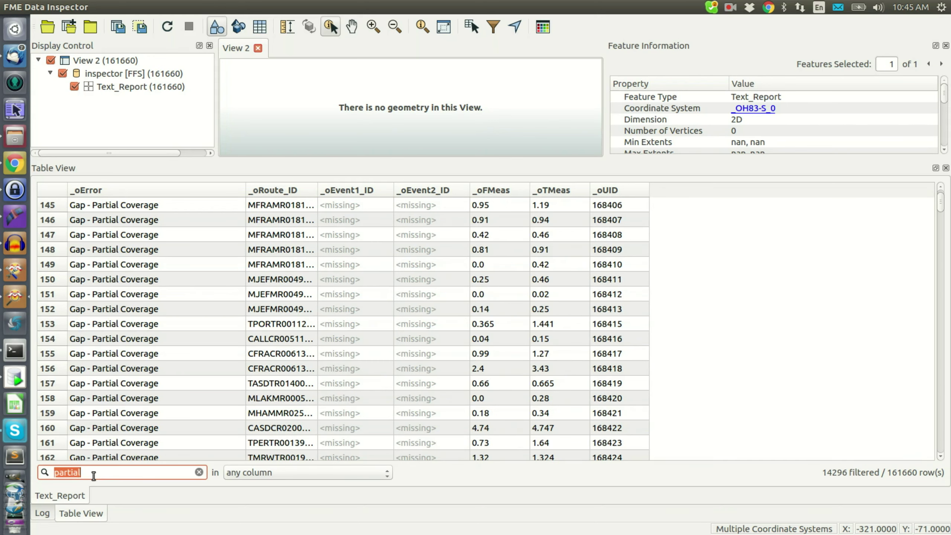
text(overlap)
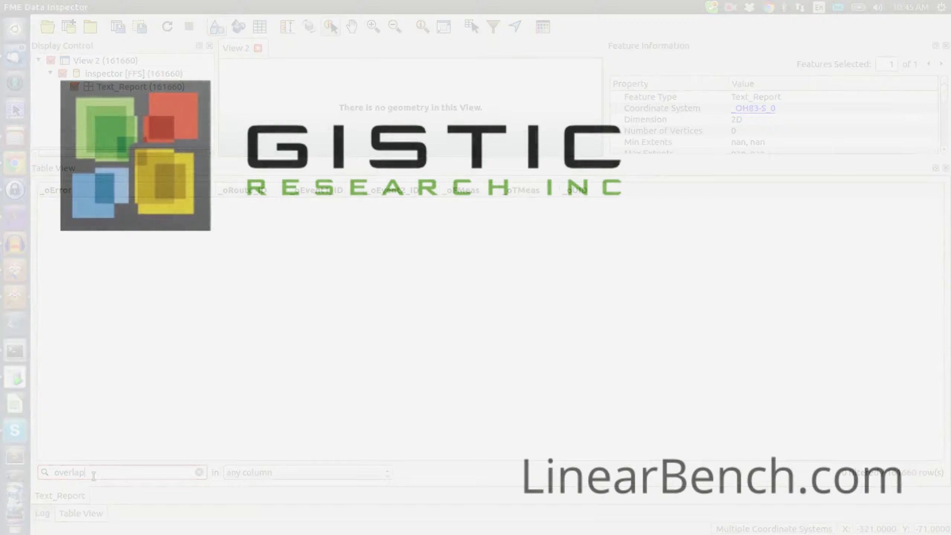